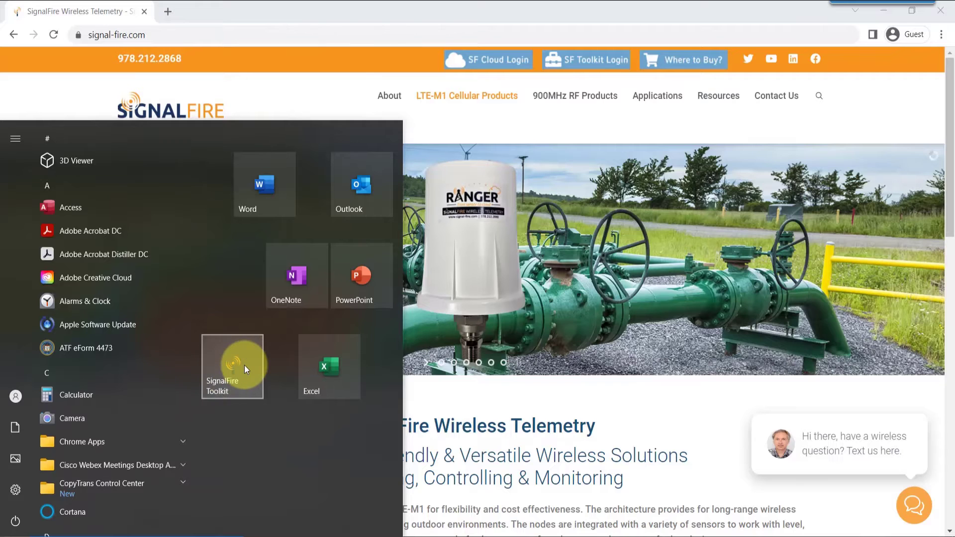
Launch SignalFire Toolkit and auto-detect the Modbus Gateway on COM22 to open its device window
{"action": "left_click", "coordinate": [244, 369]}
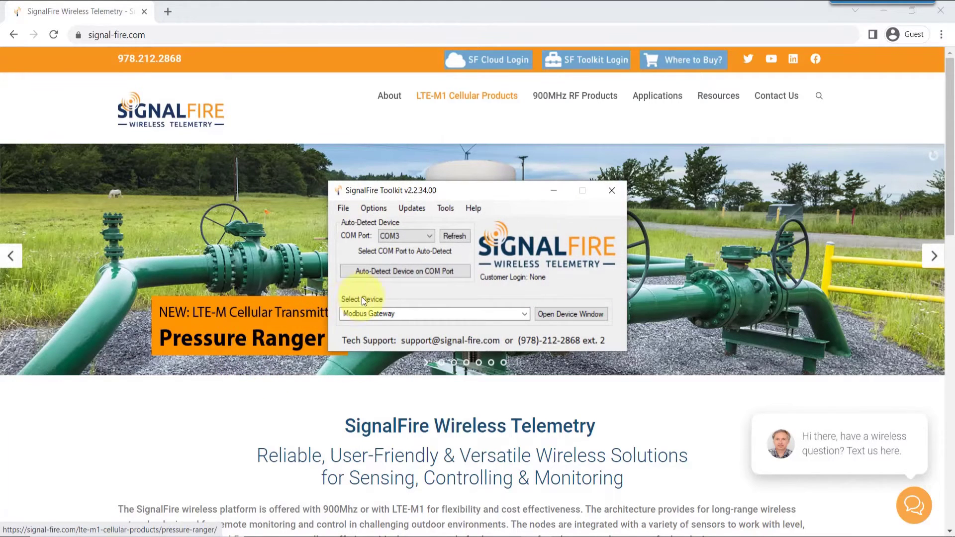
{"action": "left_click", "coordinate": [432, 235]}
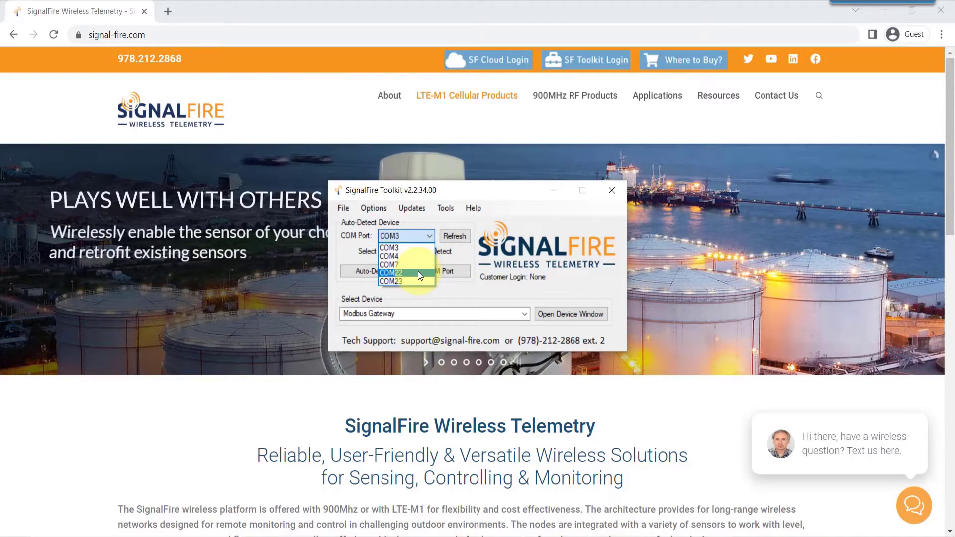
{"action": "key", "text": "Escape"}
{"action": "left_click", "coordinate": [418, 272]}
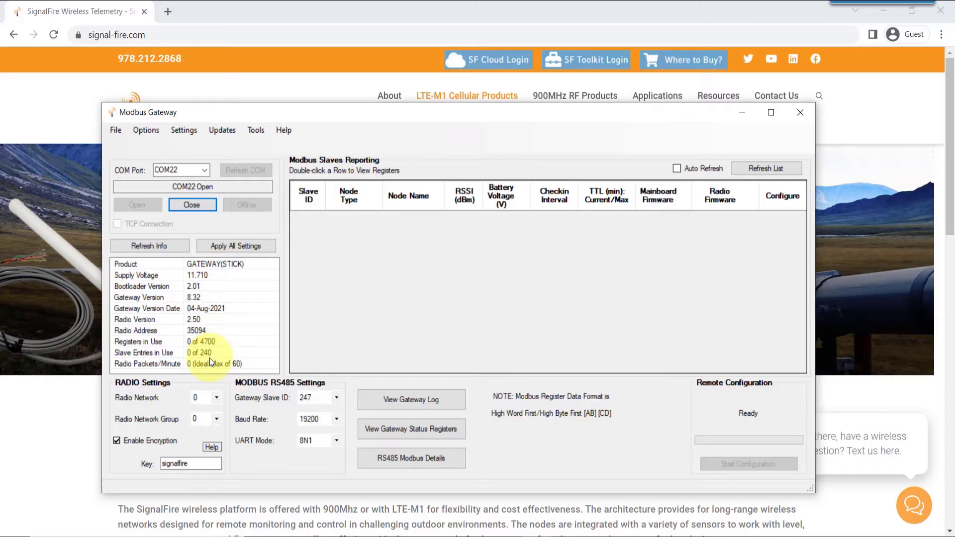
Set the gateway's Radio Network to 1
{"action": "left_click", "coordinate": [217, 398]}
{"action": "left_click", "coordinate": [217, 398]}
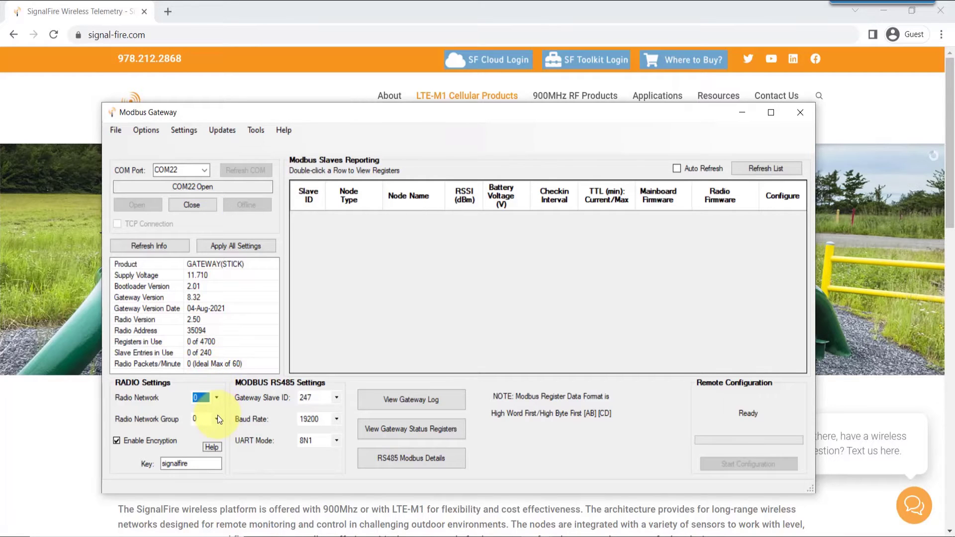
{"action": "left_click", "coordinate": [217, 419]}
{"action": "left_click", "coordinate": [216, 419]}
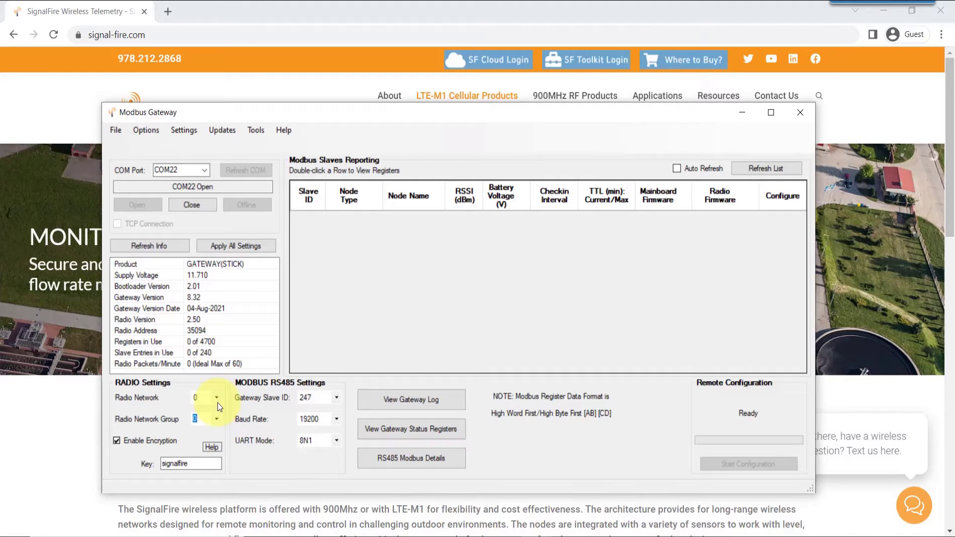
{"action": "left_click", "coordinate": [217, 404]}
{"action": "left_click", "coordinate": [208, 417]}
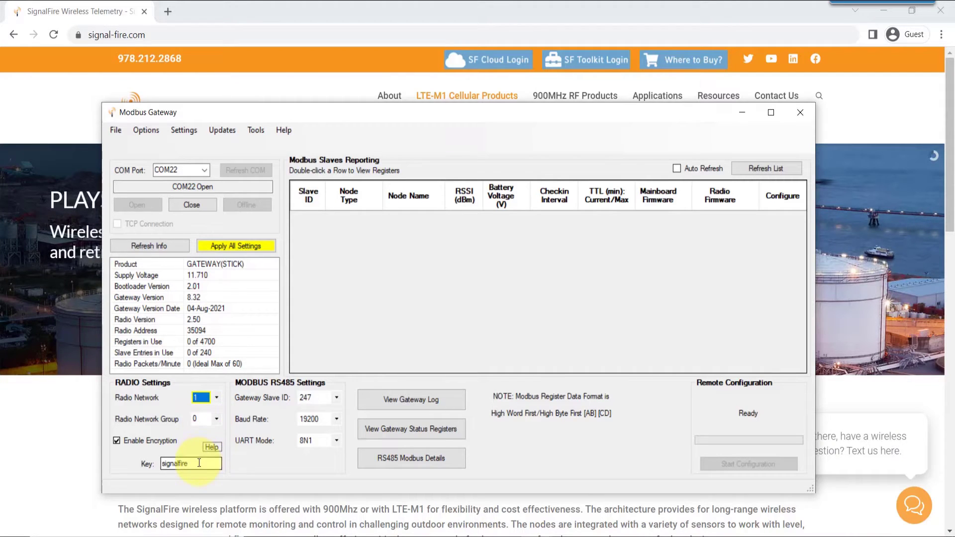
Replace the gateway's encryption key with the new key and apply all settings
{"action": "left_click_drag", "start_coordinate": [201, 463], "coordinate": [133, 468]}
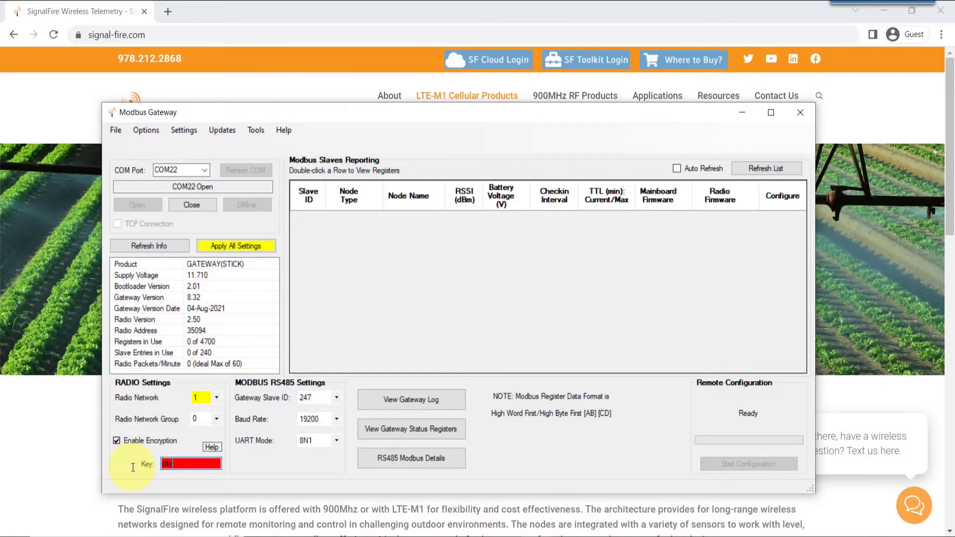
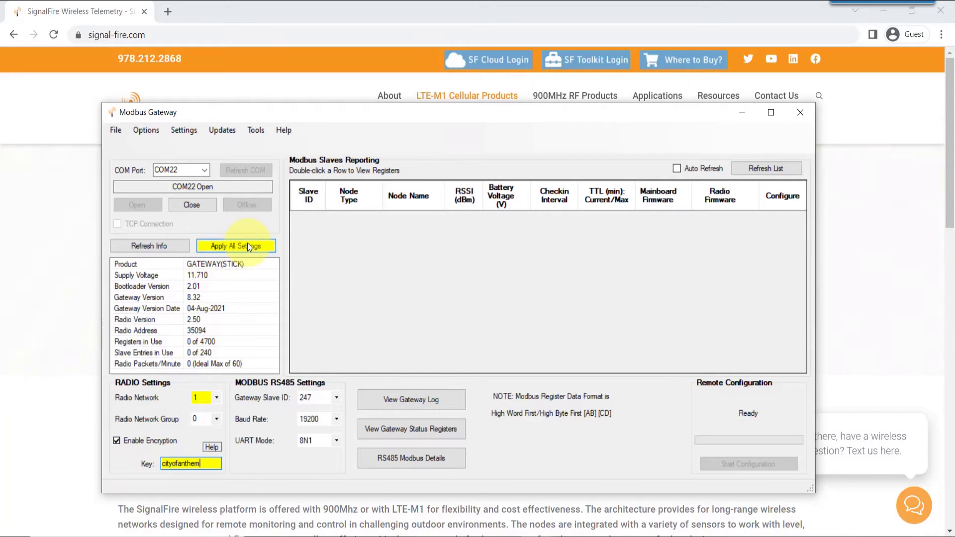
{"action": "left_click", "coordinate": [249, 246]}
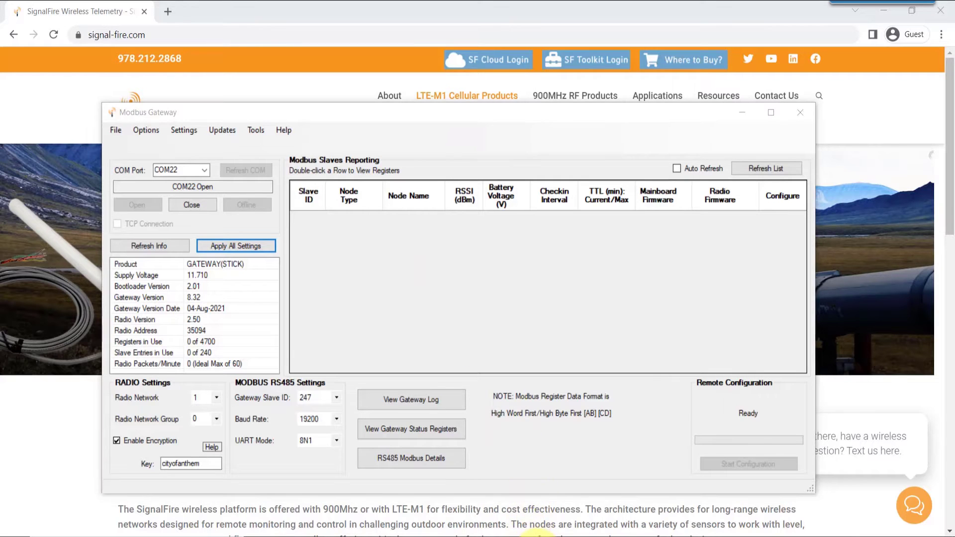
{"action": "left_click", "coordinate": [517, 536]}
Return to the main Toolkit window and auto-detect the Pressure Scout on COM23
{"action": "left_click", "coordinate": [484, 476]}
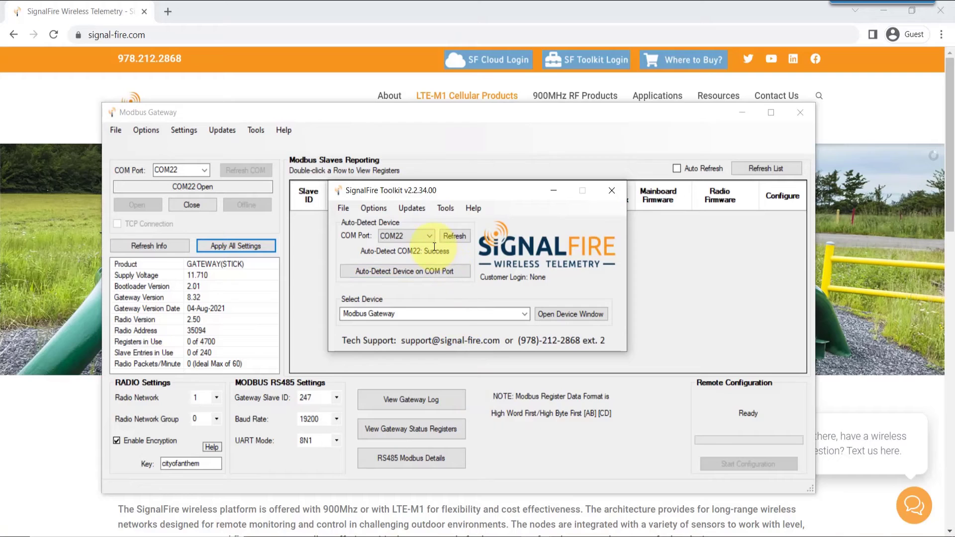
{"action": "left_click", "coordinate": [431, 237]}
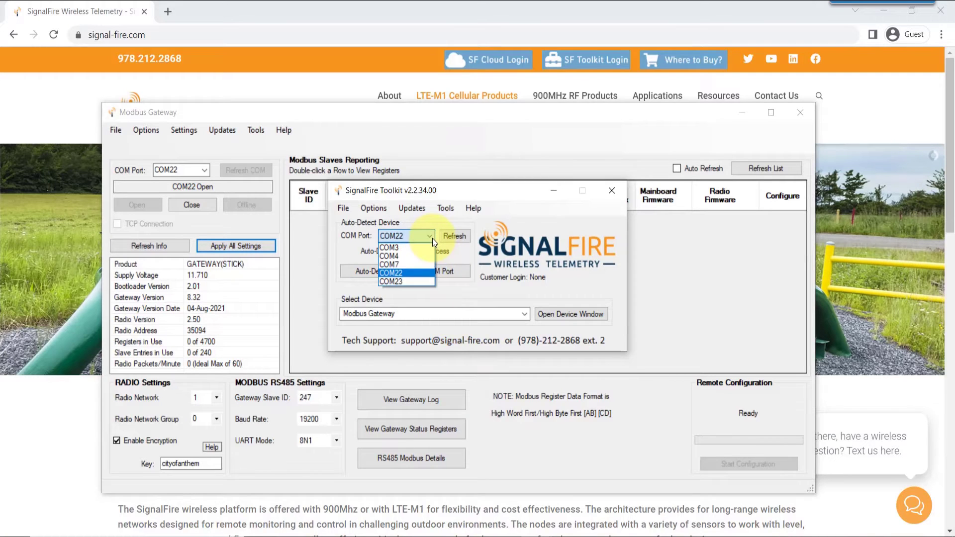
{"action": "left_click", "coordinate": [401, 283]}
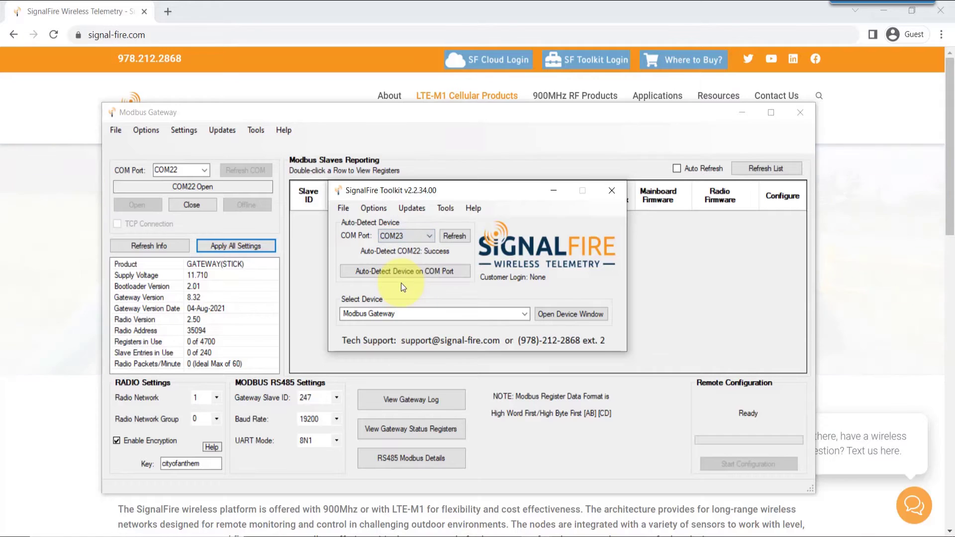
{"action": "left_click", "coordinate": [418, 271]}
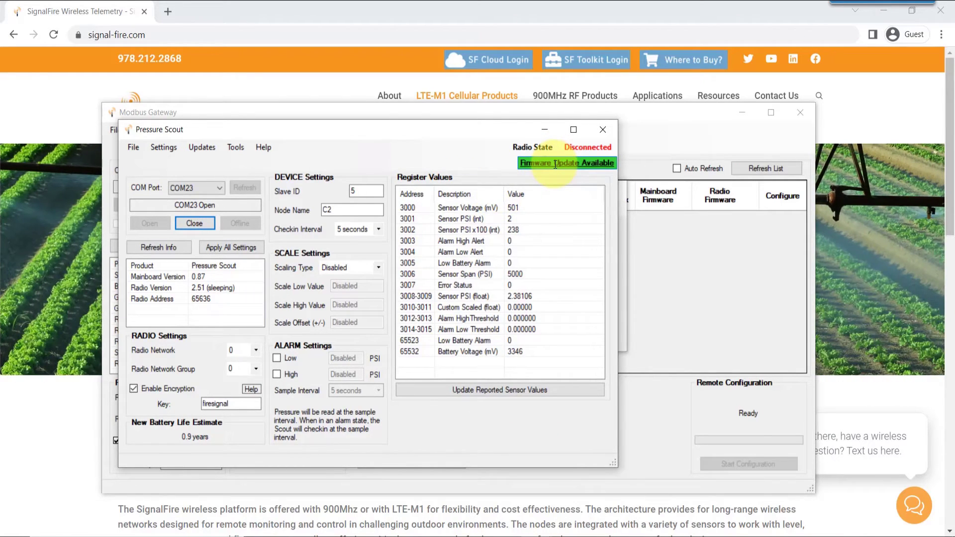
{"action": "left_click", "coordinate": [555, 164]}
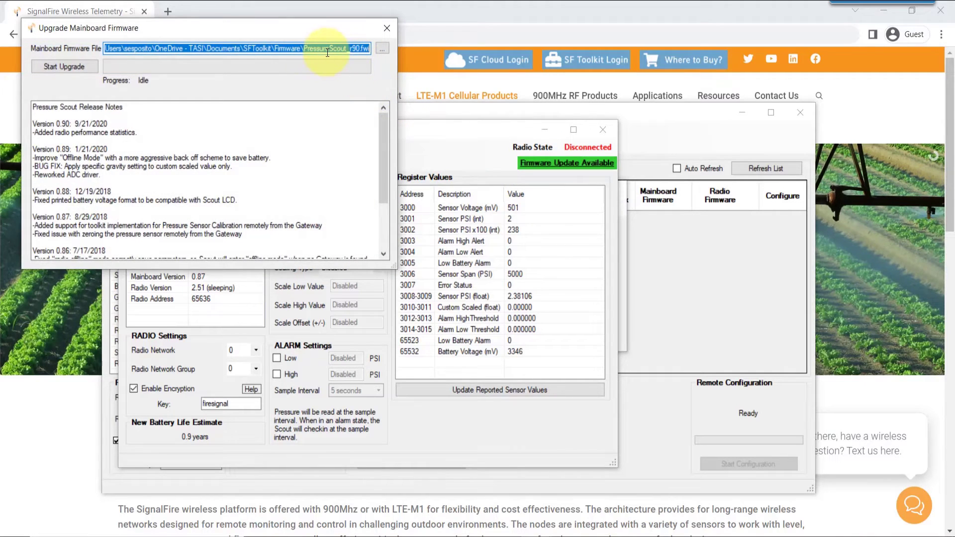
{"action": "left_click_drag", "start_coordinate": [320, 26], "coordinate": [459, 177]}
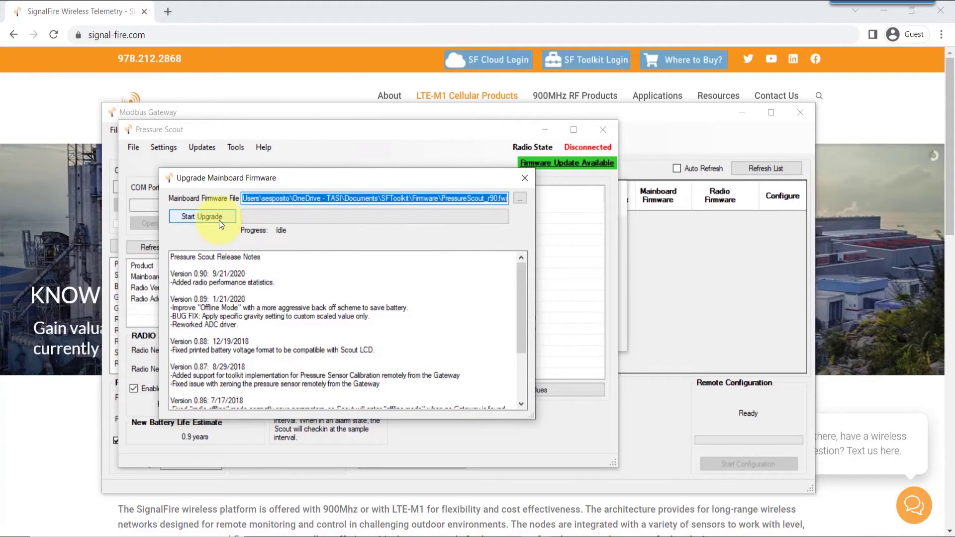
{"action": "left_click", "coordinate": [526, 178]}
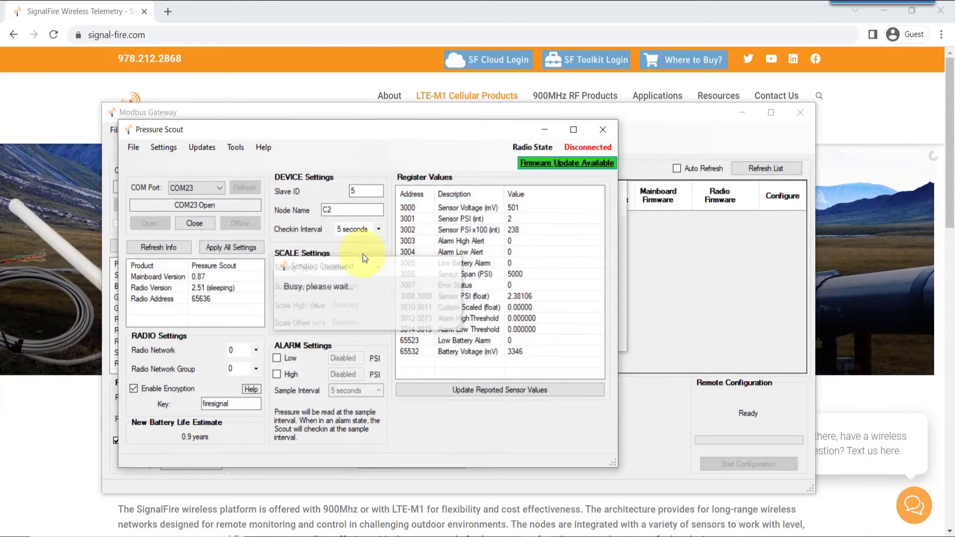
Put the Scout on radio network 1 with the gateway's key, apply, and refresh to confirm connection
{"action": "left_click", "coordinate": [256, 349]}
{"action": "left_click", "coordinate": [243, 371]}
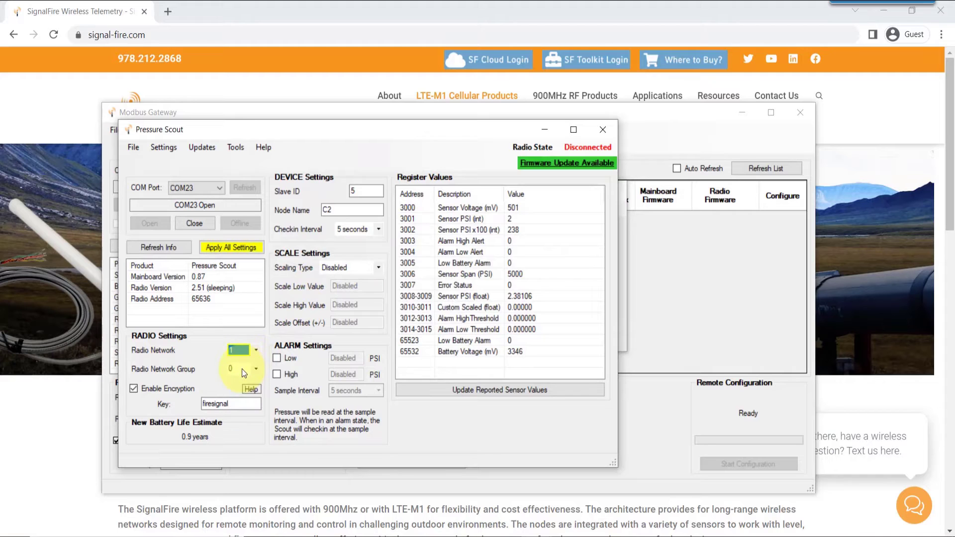
{"action": "left_click_drag", "start_coordinate": [239, 404], "coordinate": [168, 405]}
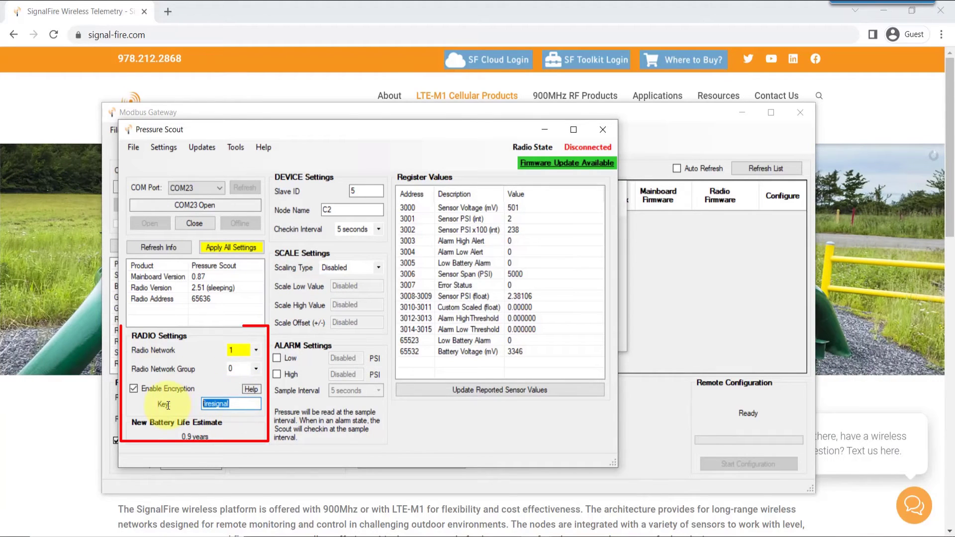
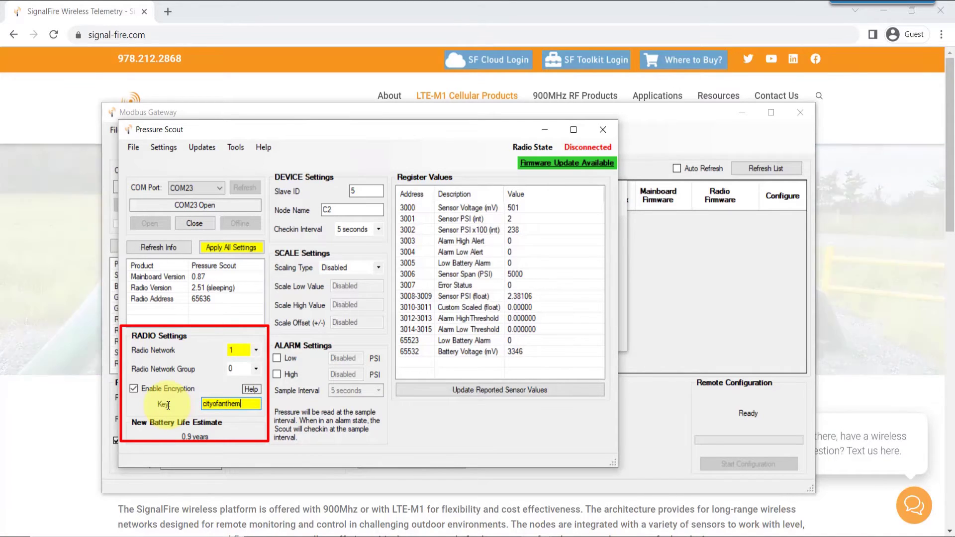
{"action": "left_click", "coordinate": [243, 250]}
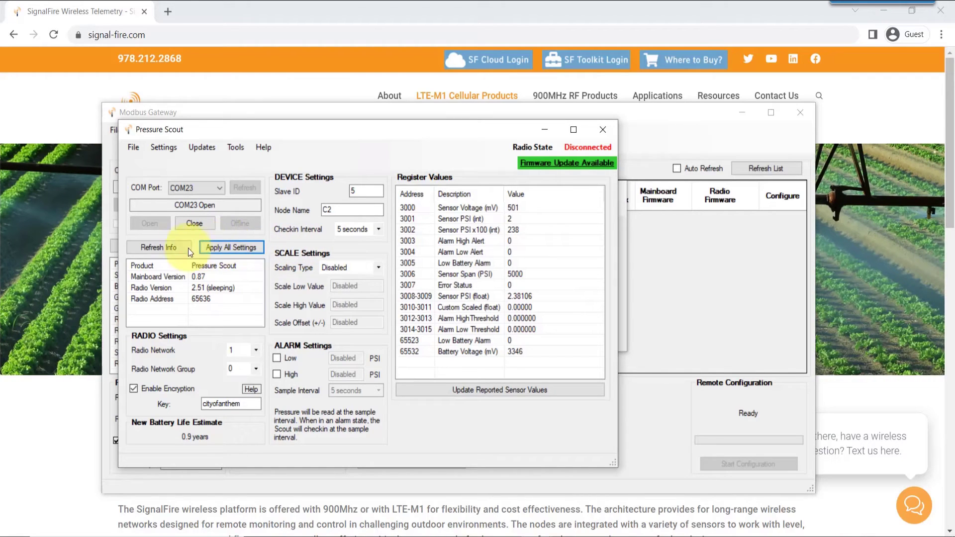
{"action": "left_click", "coordinate": [167, 247]}
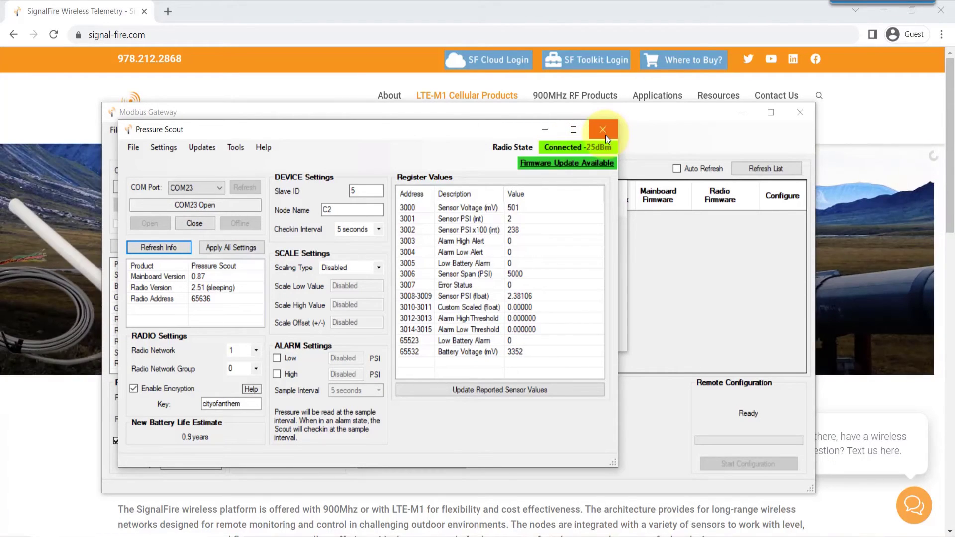
Close the Scout window and refresh the gateway's reporting slaves list to show C2 as slave 5
{"action": "left_click", "coordinate": [603, 130]}
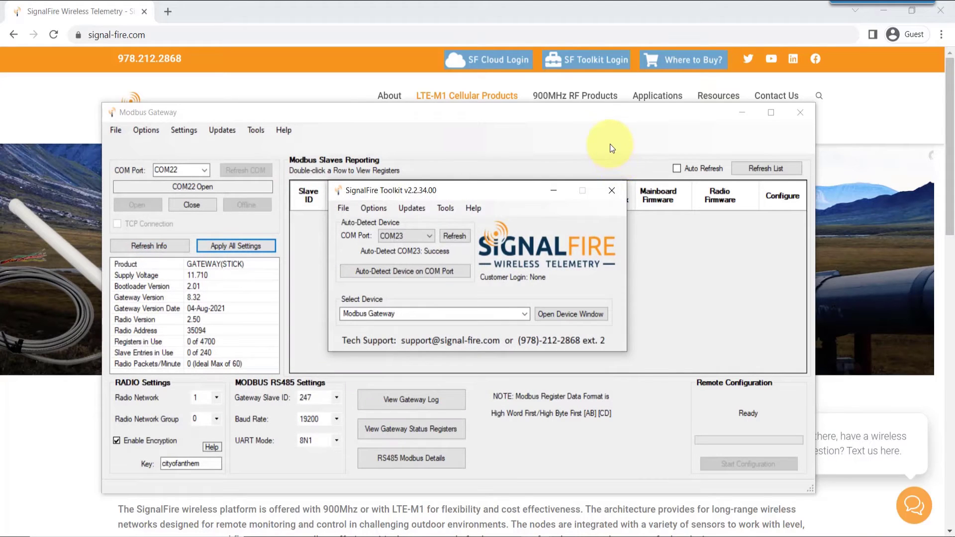
{"action": "left_click", "coordinate": [611, 145]}
{"action": "left_click", "coordinate": [762, 167]}
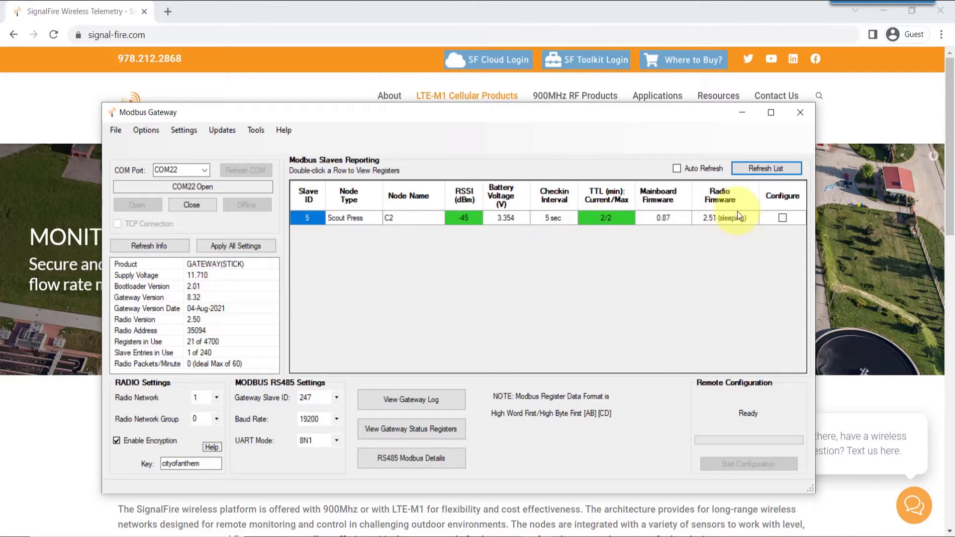
Mark slave 5 for configuration, start the remote session, and open its settings once ready
{"action": "left_click", "coordinate": [783, 218]}
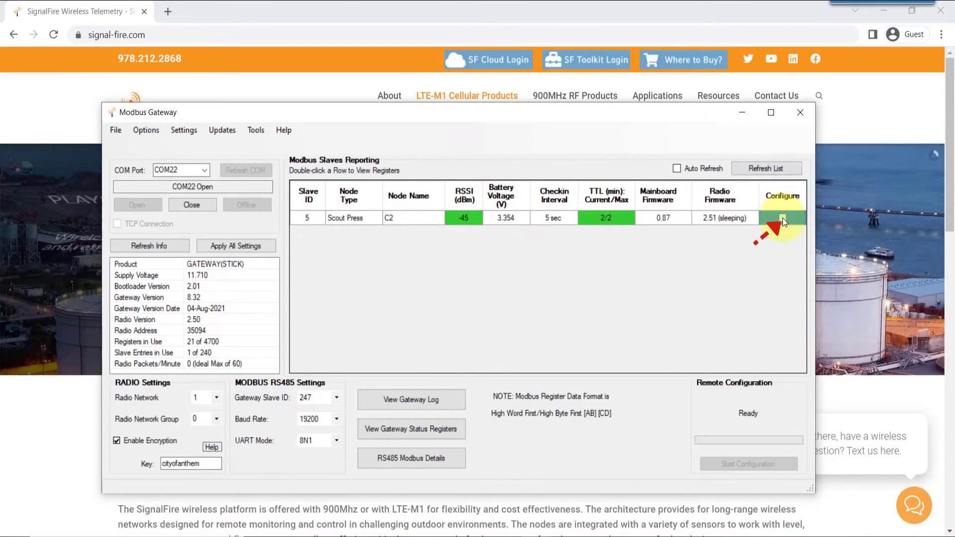
{"action": "left_click", "coordinate": [783, 218]}
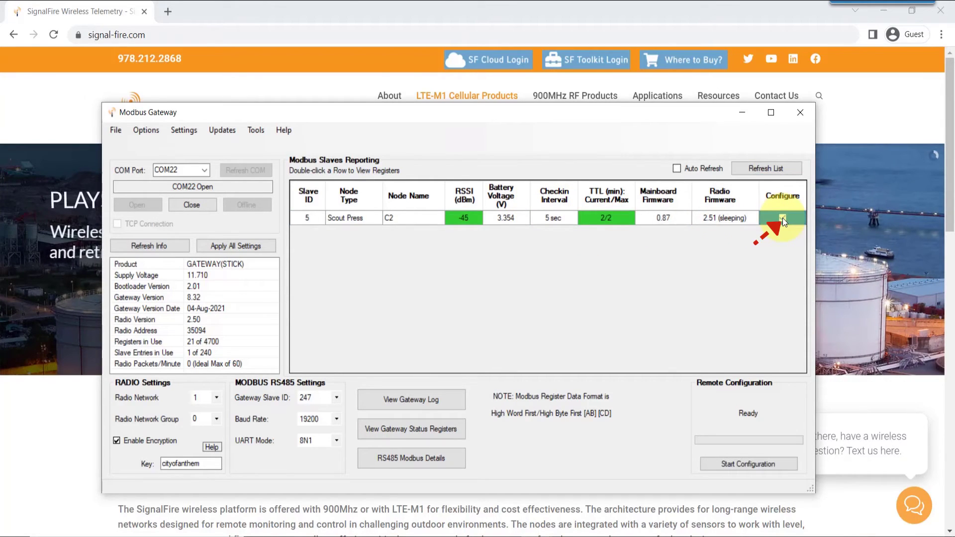
{"action": "left_click", "coordinate": [747, 468]}
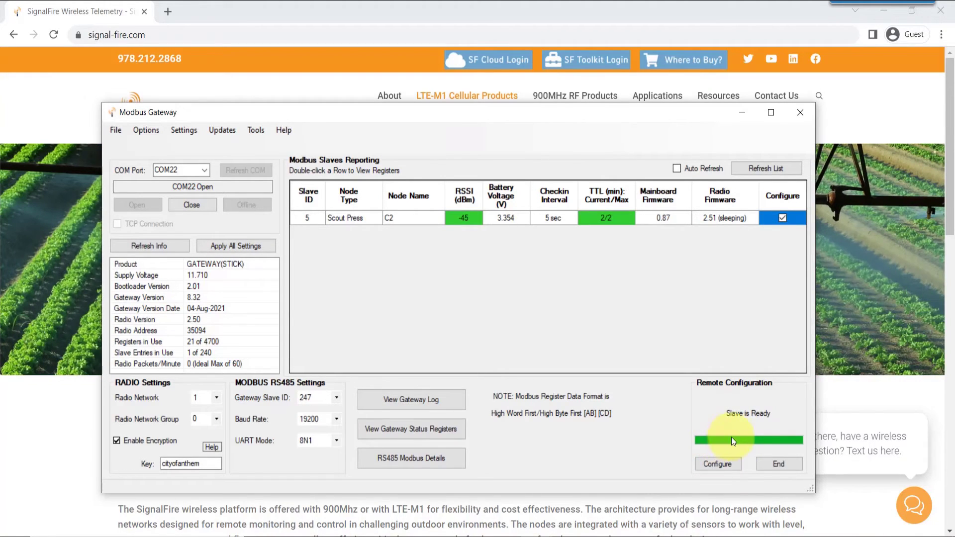
{"action": "left_click", "coordinate": [726, 464]}
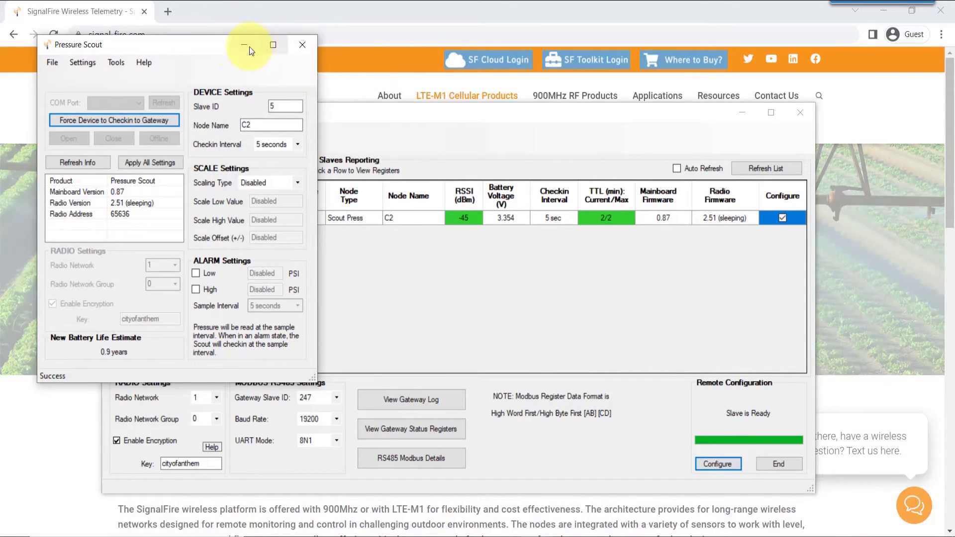
Center the Pressure Scout settings and rename the node from C2 to Tubing_Pre
{"action": "left_click_drag", "start_coordinate": [216, 49], "coordinate": [563, 145]}
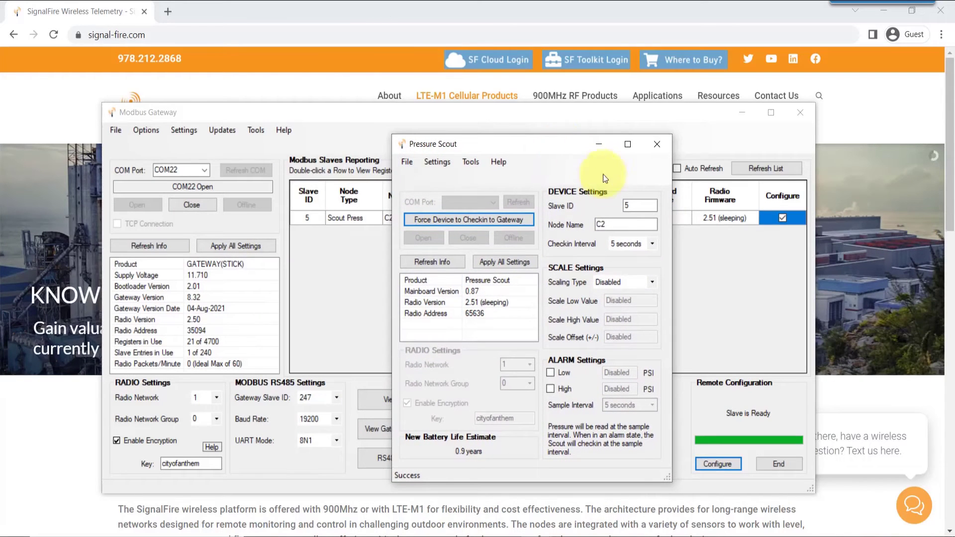
{"action": "double_click", "coordinate": [643, 205]}
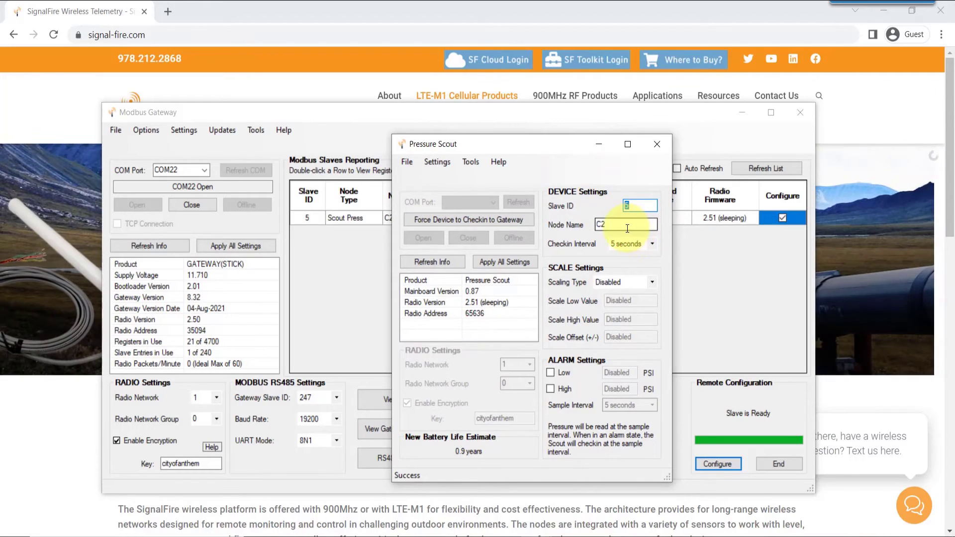
{"action": "double_click", "coordinate": [628, 228]}
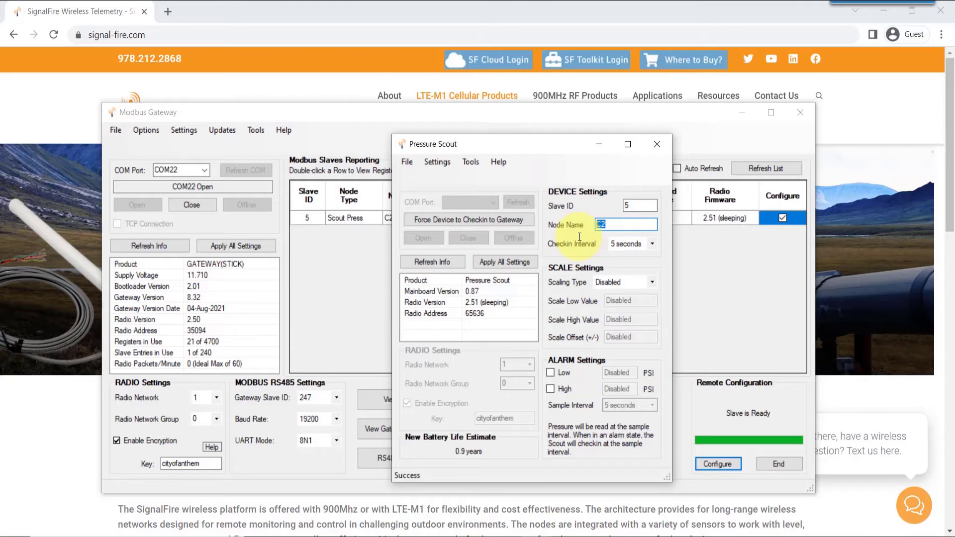
{"action": "type", "text": "Tubing"}
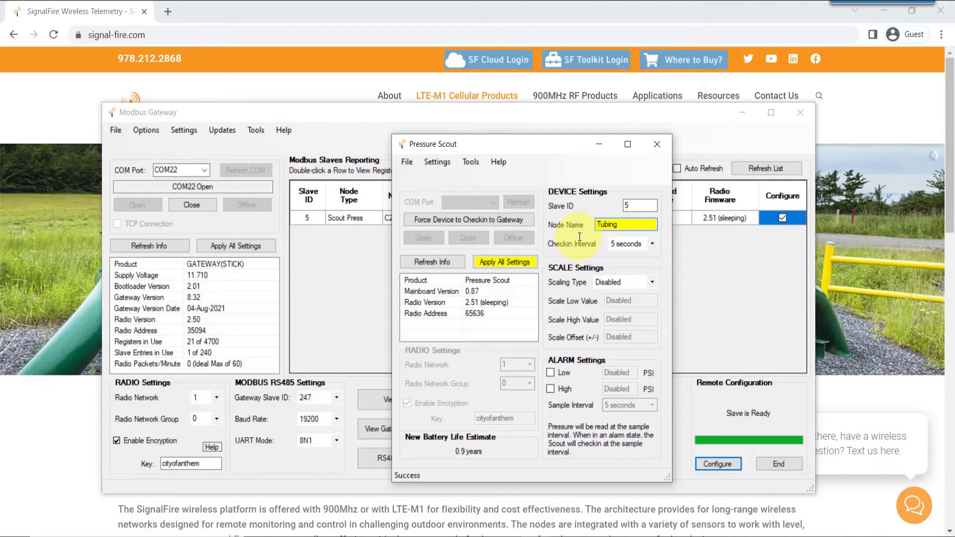
{"action": "type", "text": "_Pre"}
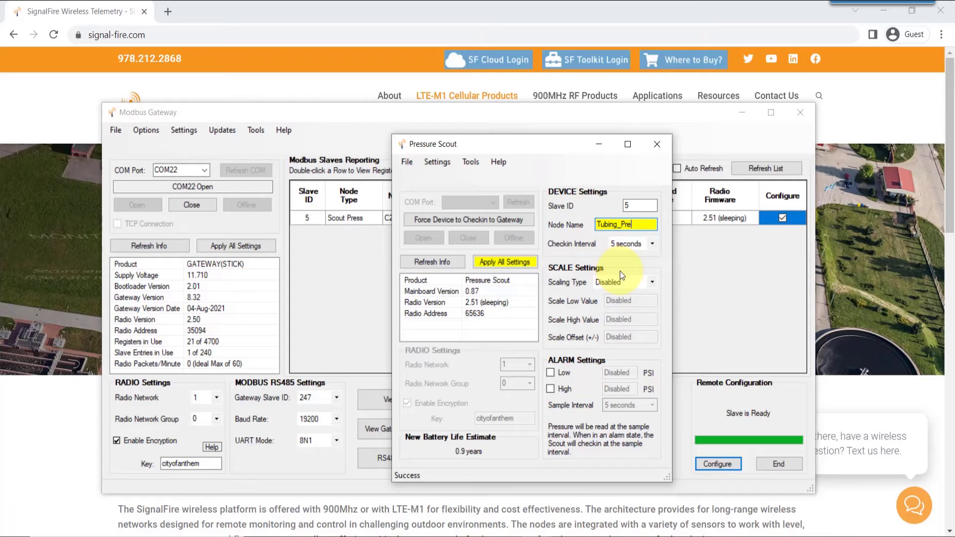
Set the check-in interval to 15 seconds, keeping Scaling Type Disabled
{"action": "left_click", "coordinate": [650, 243]}
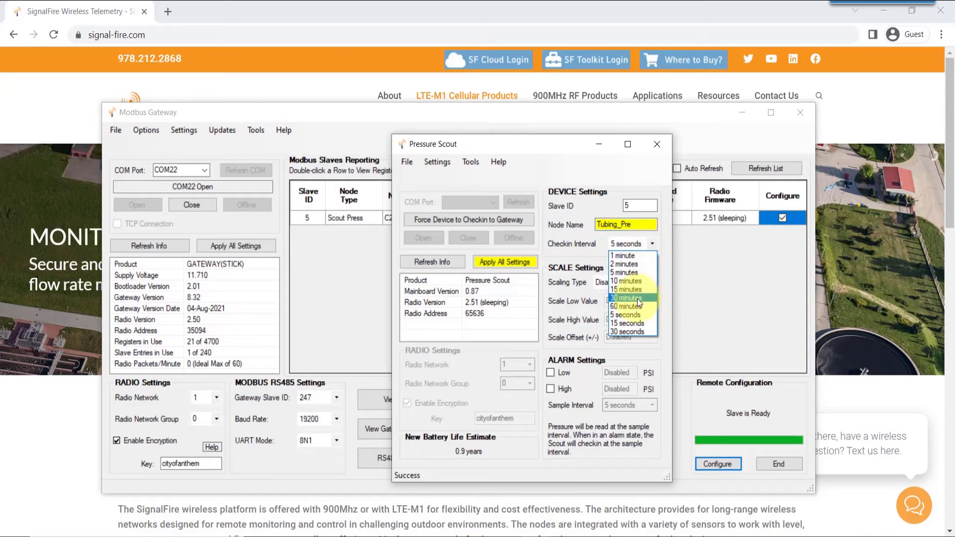
{"action": "left_click", "coordinate": [630, 324]}
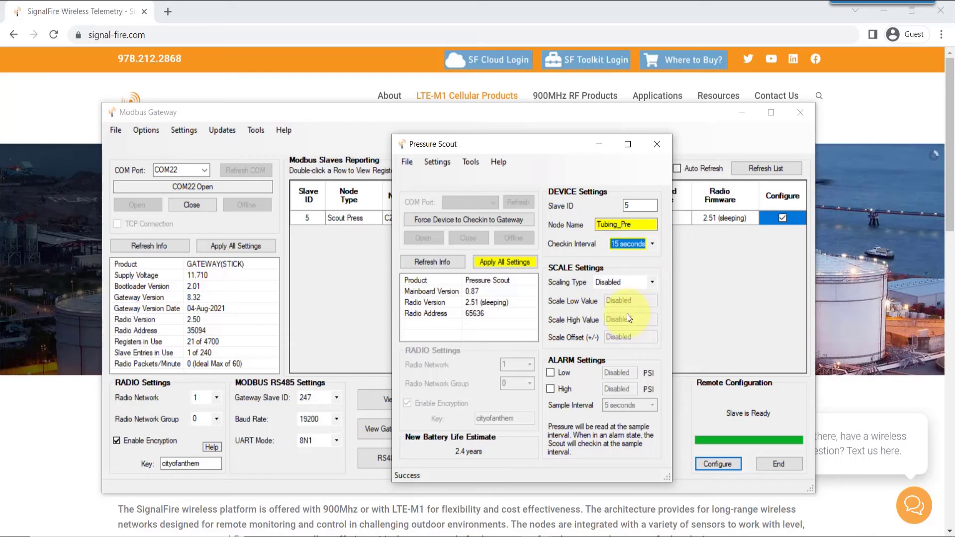
{"action": "left_click", "coordinate": [652, 283]}
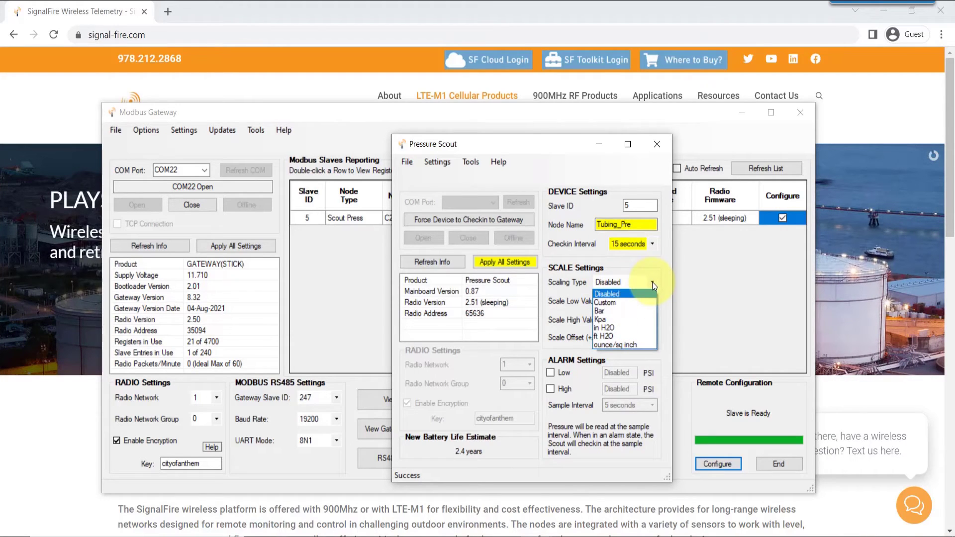
{"action": "left_click", "coordinate": [652, 282]}
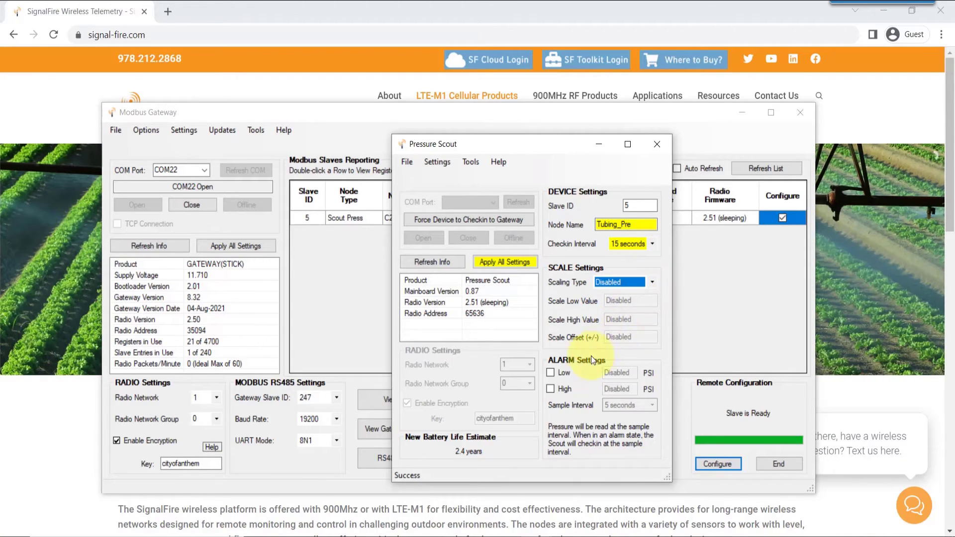
Enable the Low alarm at 10 PSI and High alarm at 1000 PSI, then apply all settings
{"action": "left_click", "coordinate": [551, 373]}
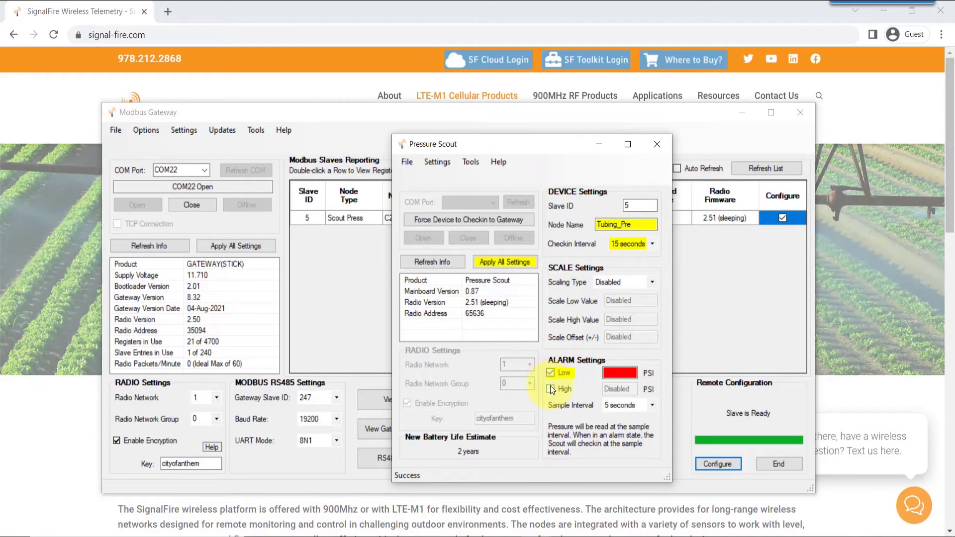
{"action": "left_click", "coordinate": [624, 373]}
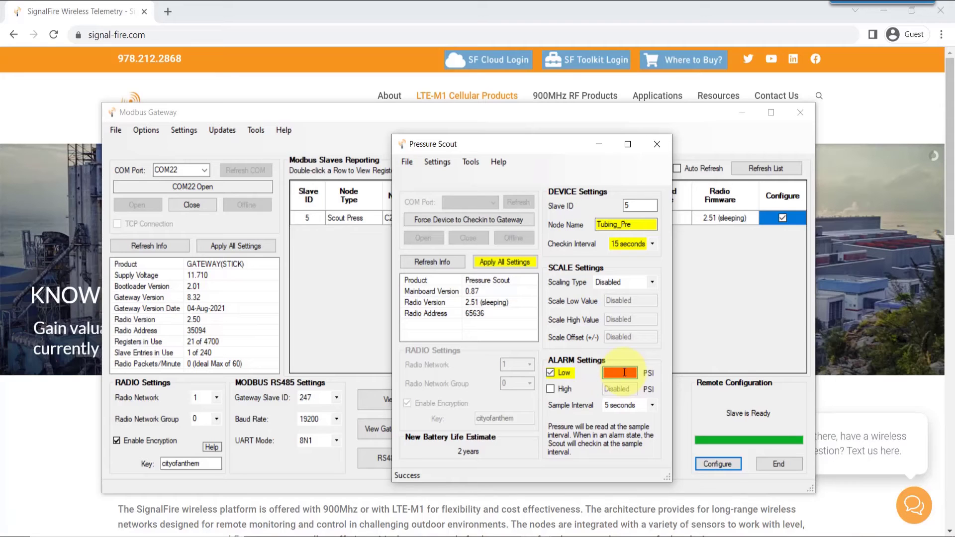
{"action": "type", "text": "10"}
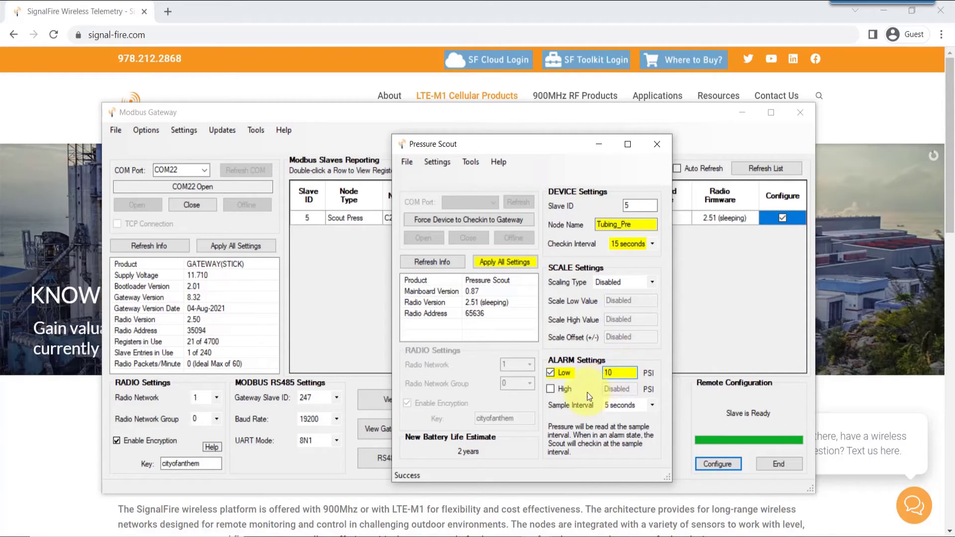
{"action": "left_click", "coordinate": [551, 390]}
{"action": "left_click", "coordinate": [621, 389]}
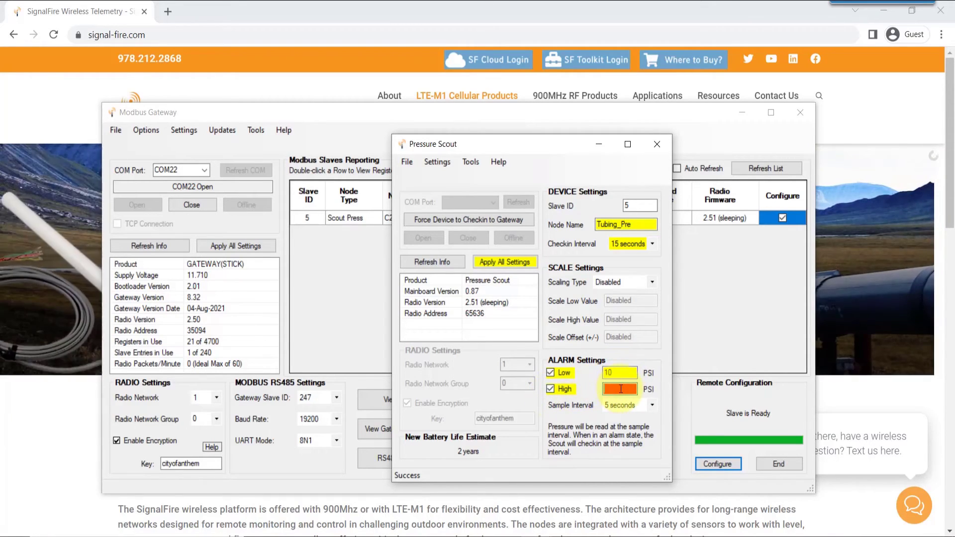
{"action": "type", "text": "1999"}
{"action": "key", "text": "BackSpace"}
{"action": "key", "text": "BackSpace"}
{"action": "key", "text": "BackSpace"}
{"action": "key", "text": "BackSpace"}
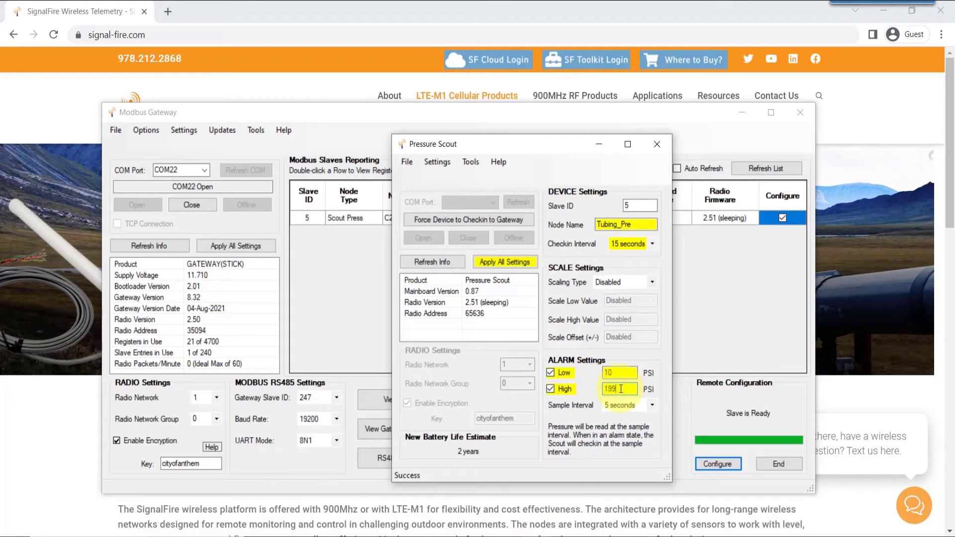
{"action": "type", "text": "1000"}
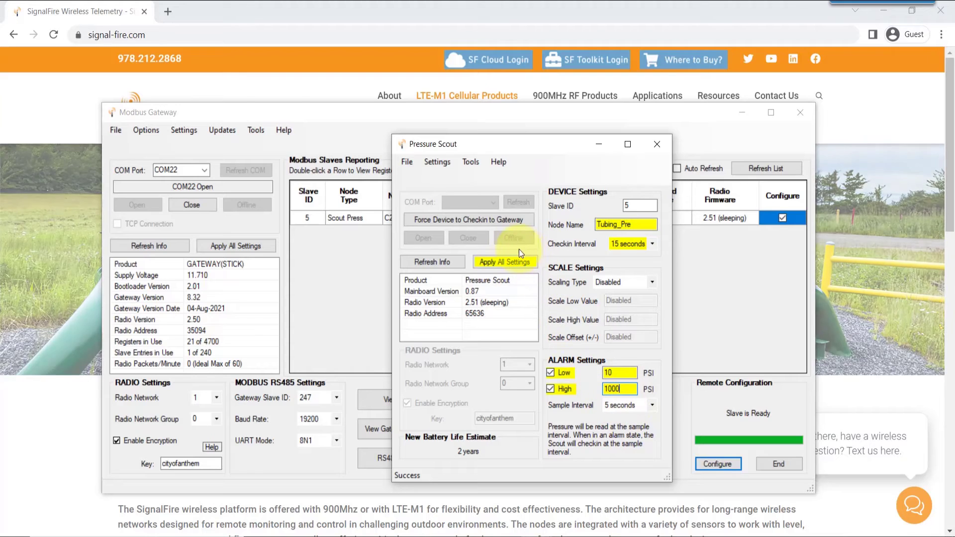
{"action": "left_click", "coordinate": [513, 262]}
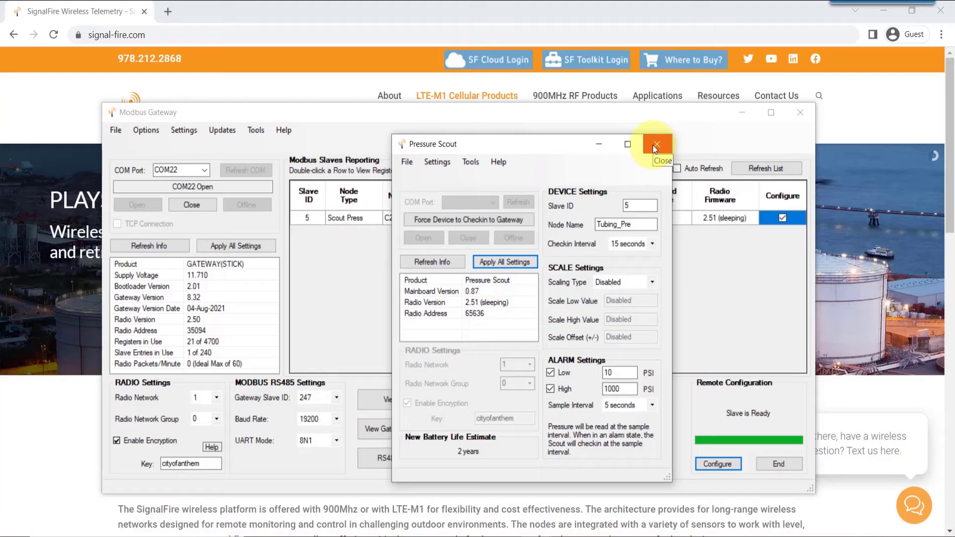
Close the Scout settings, confirm slave 5's configuration changes, and end the remote session
{"action": "left_click", "coordinate": [653, 145]}
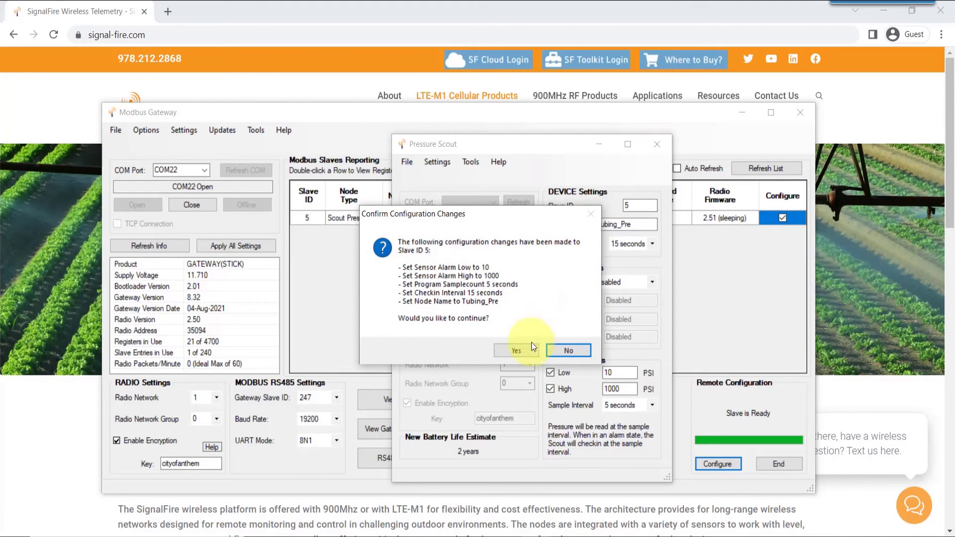
{"action": "left_click", "coordinate": [515, 351]}
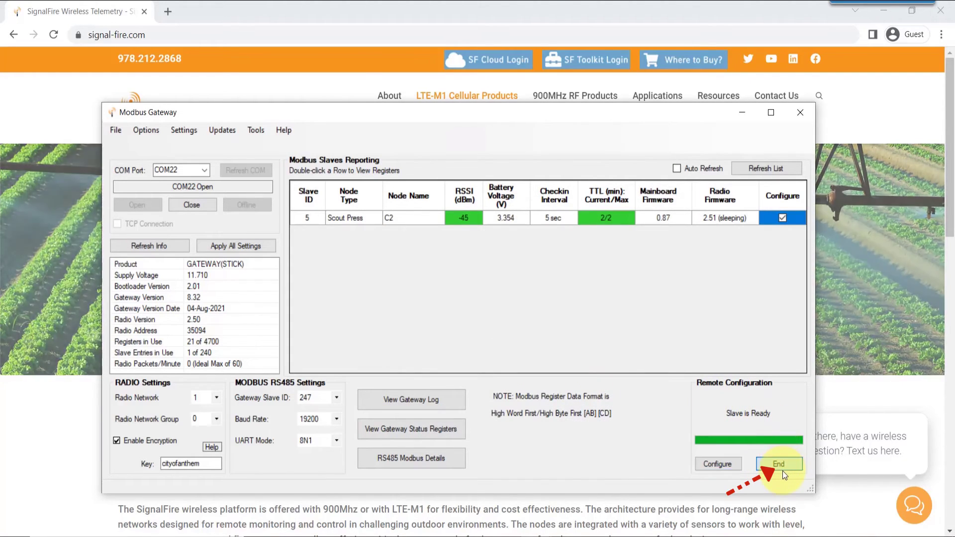
{"action": "left_click", "coordinate": [782, 468]}
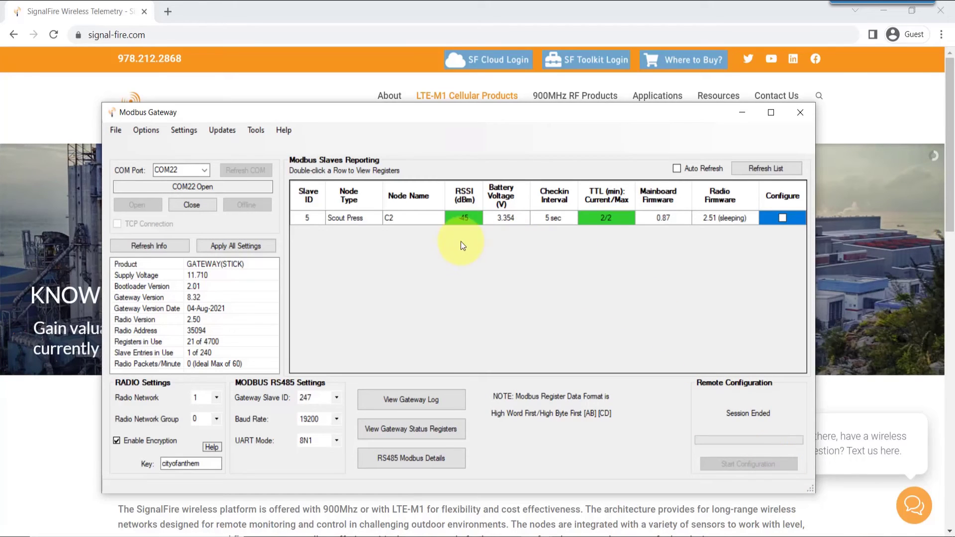
Open slave 5's RegisterView and update values, showing Tubing_Pre and Alarm High Threshold 1000
{"action": "double_click", "coordinate": [315, 218]}
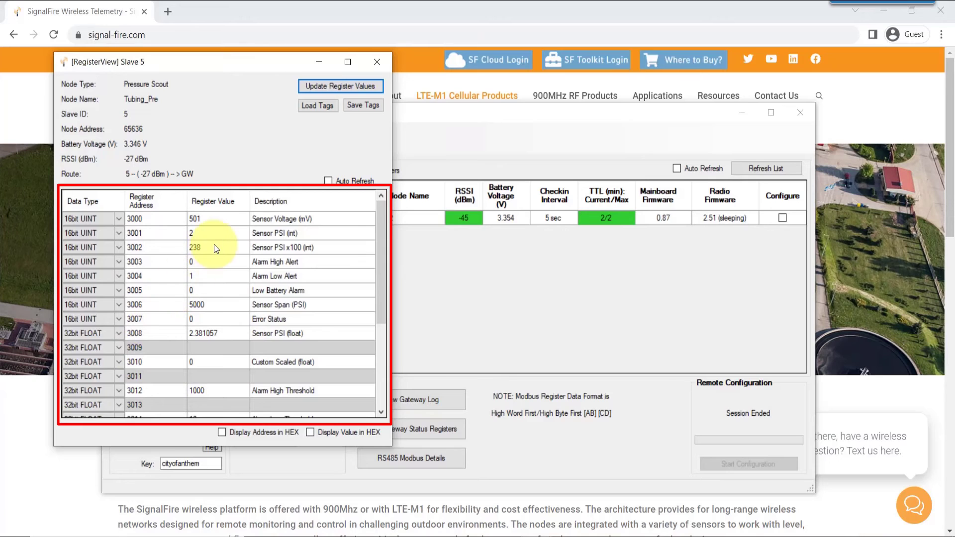
{"action": "left_click", "coordinate": [363, 88]}
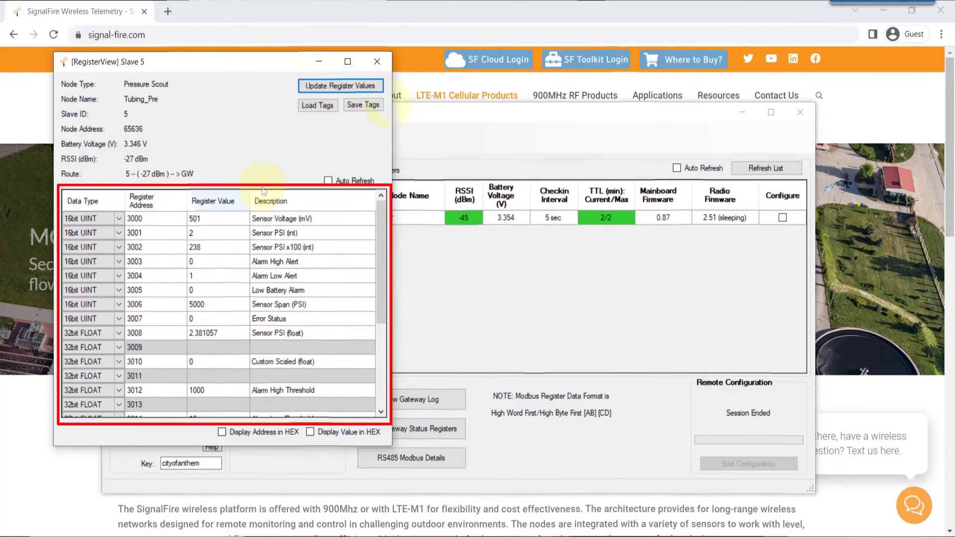